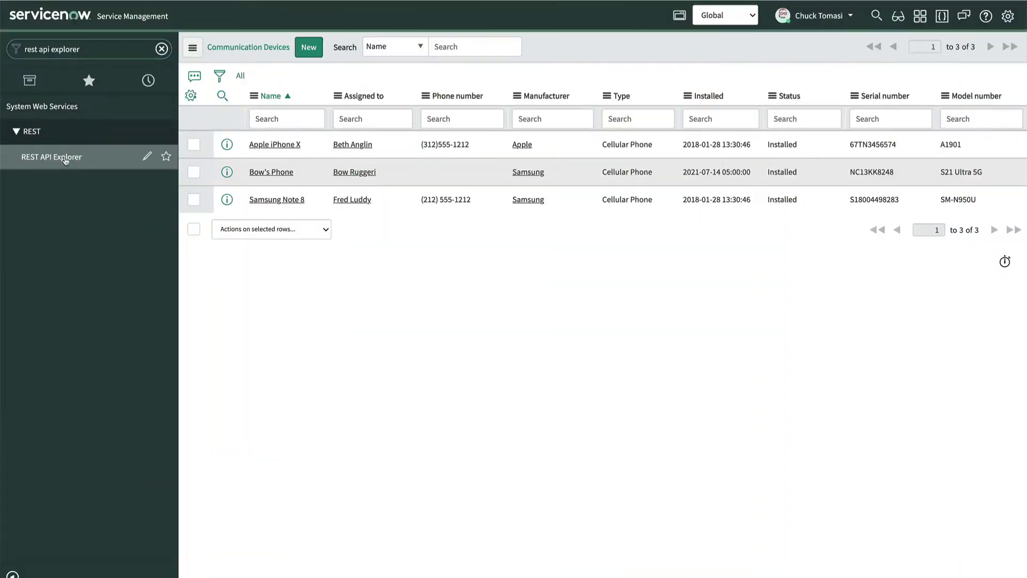
- Open the REST API Explorer and switch the API Name to Import Set API
left_click(64, 158)
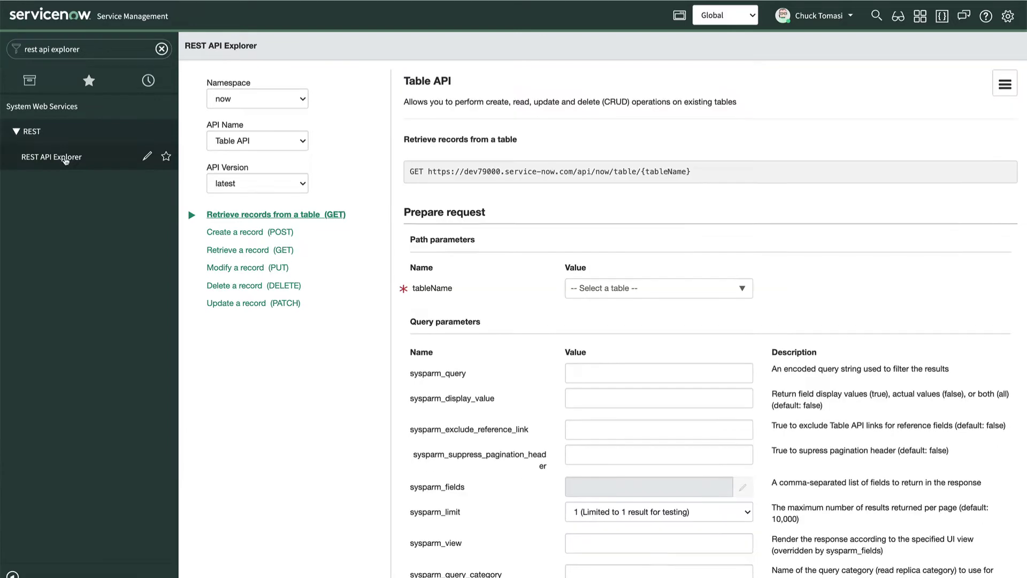
left_click(229, 142)
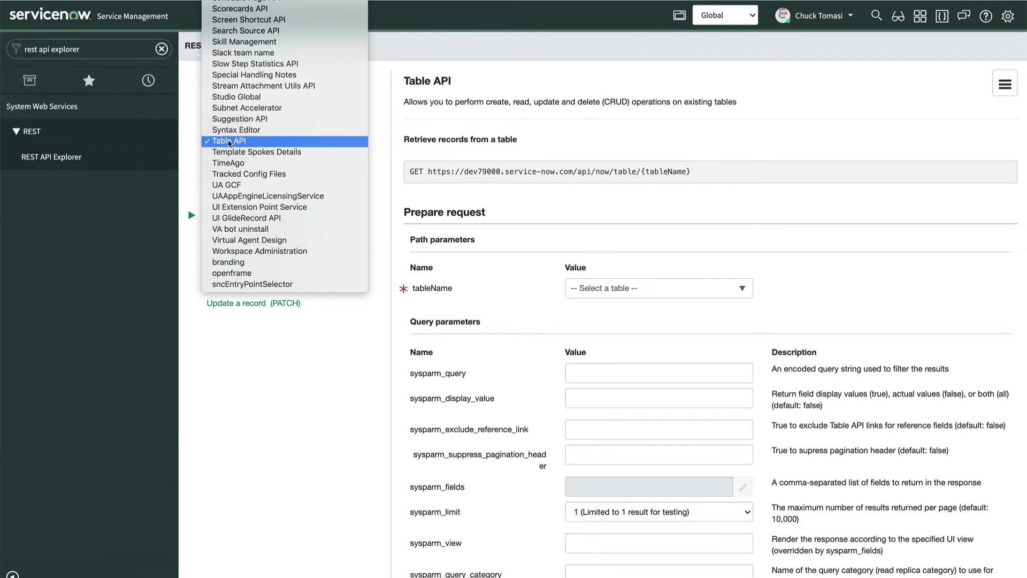
scroll(229, 141, "up", 15)
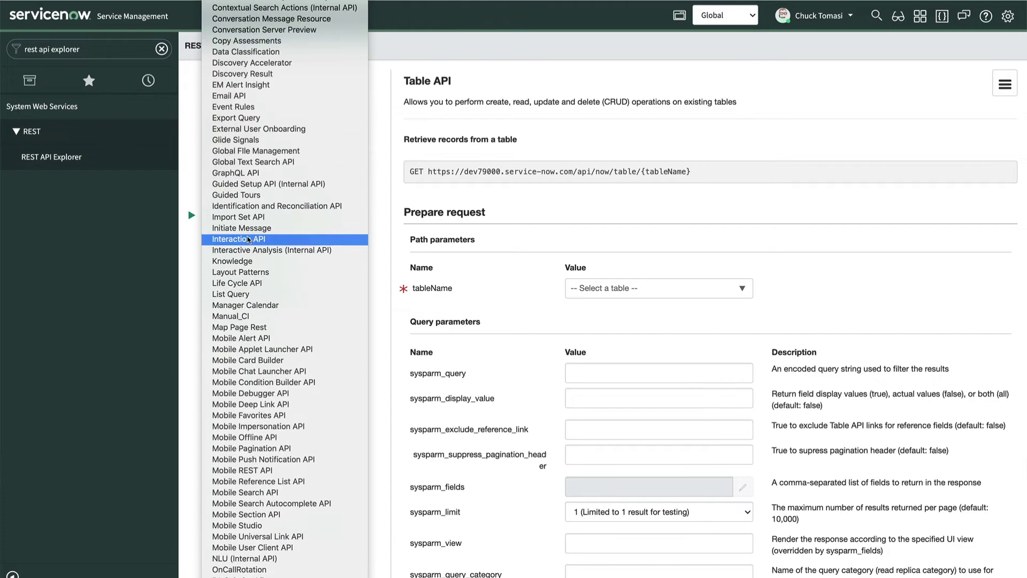
left_click(249, 216)
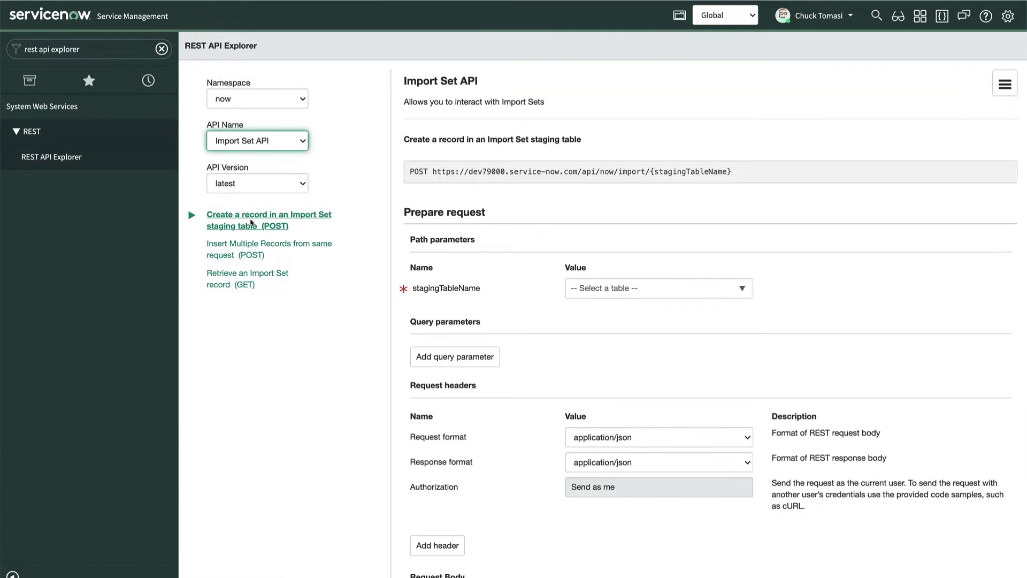
- Choose the create-record POST method with stagingTableName Communication Devices (u_import_comms)
left_click(551, 266)
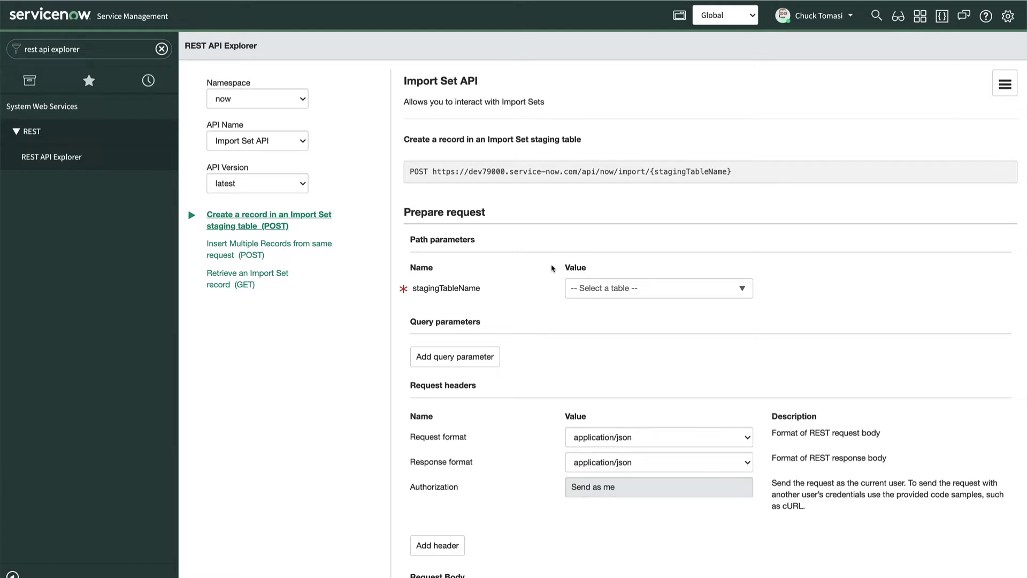
left_click(597, 293)
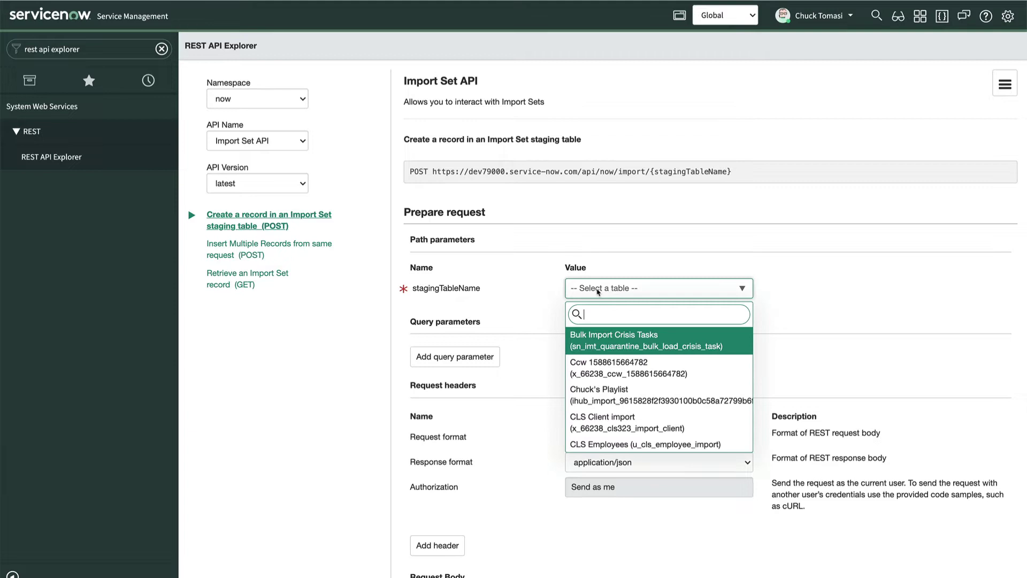
type("comm")
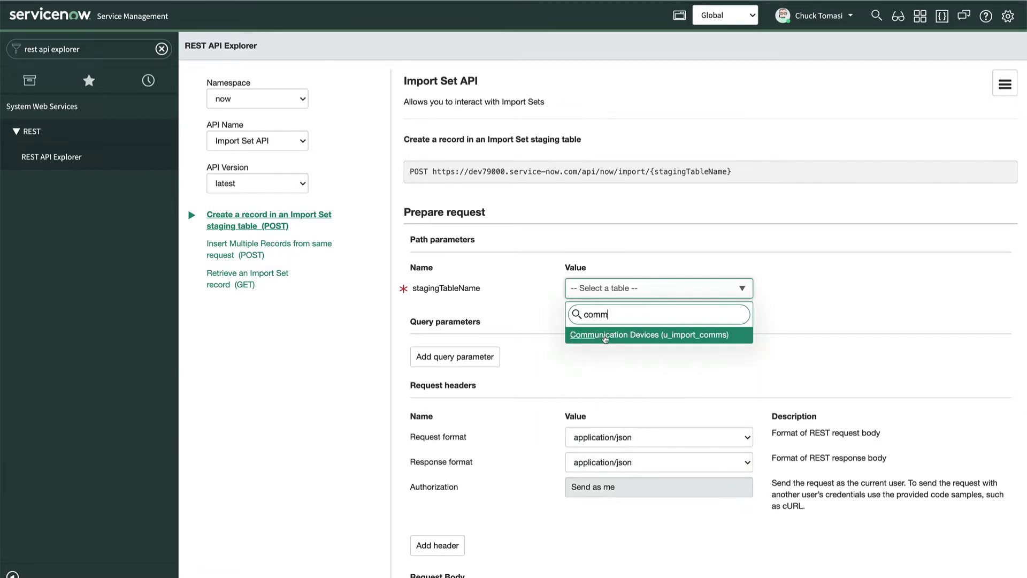
left_click(605, 336)
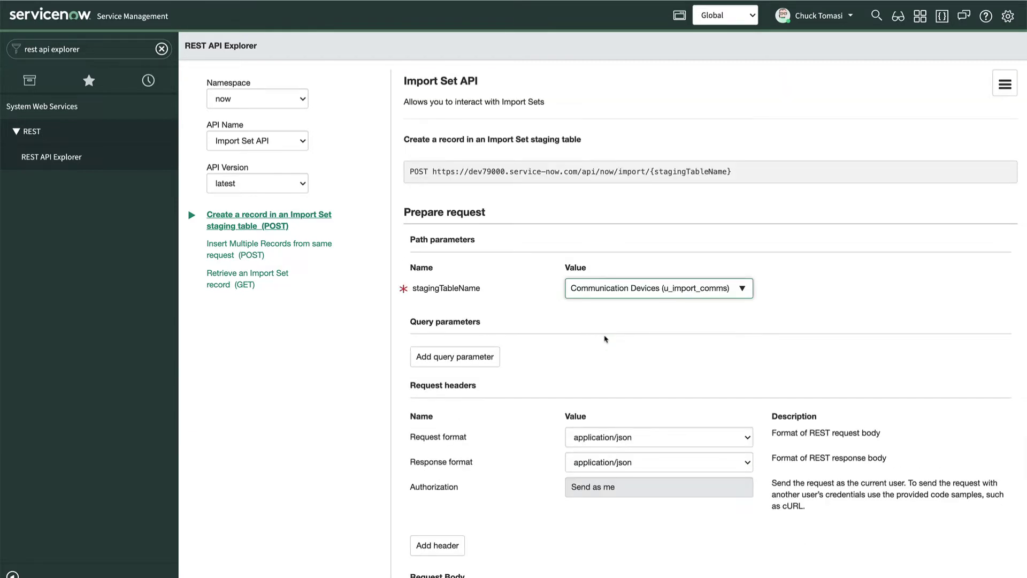
- Add an Assigned to field to the request body with the assignee's name
scroll(605, 338, "down", 6)
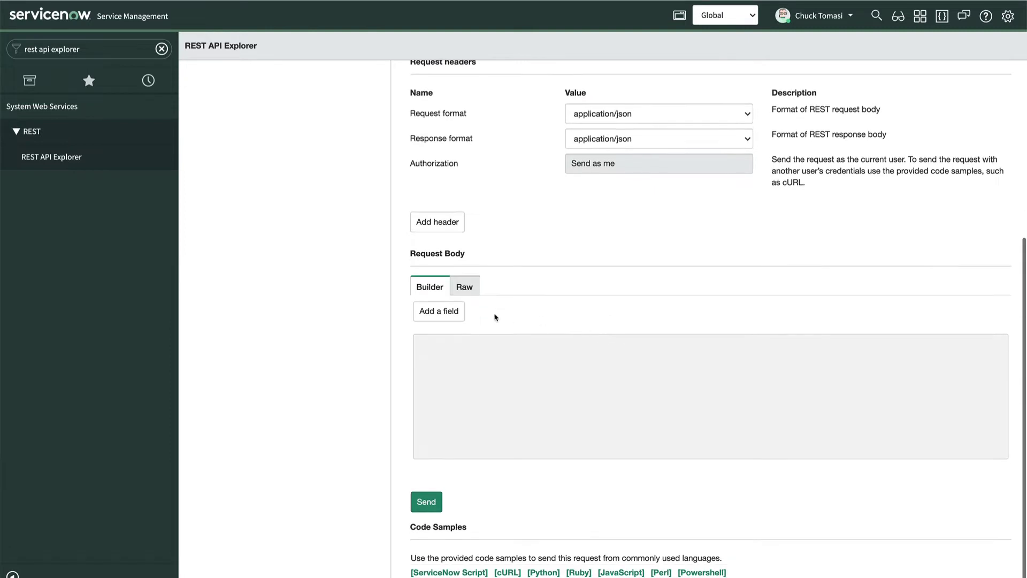
left_click(458, 314)
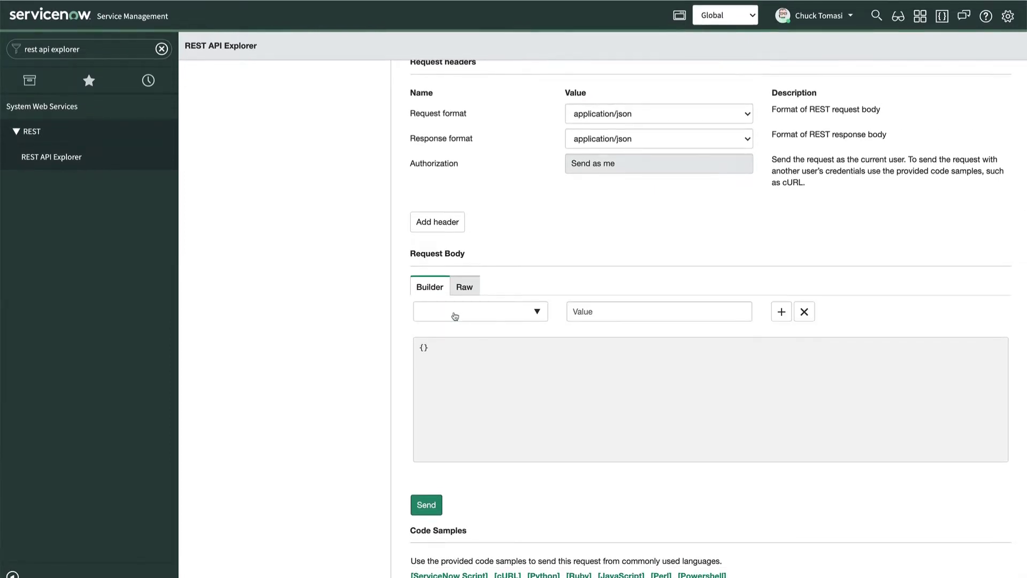
left_click(455, 315)
type("ass")
key("Return")
key("Tab")
type("G")
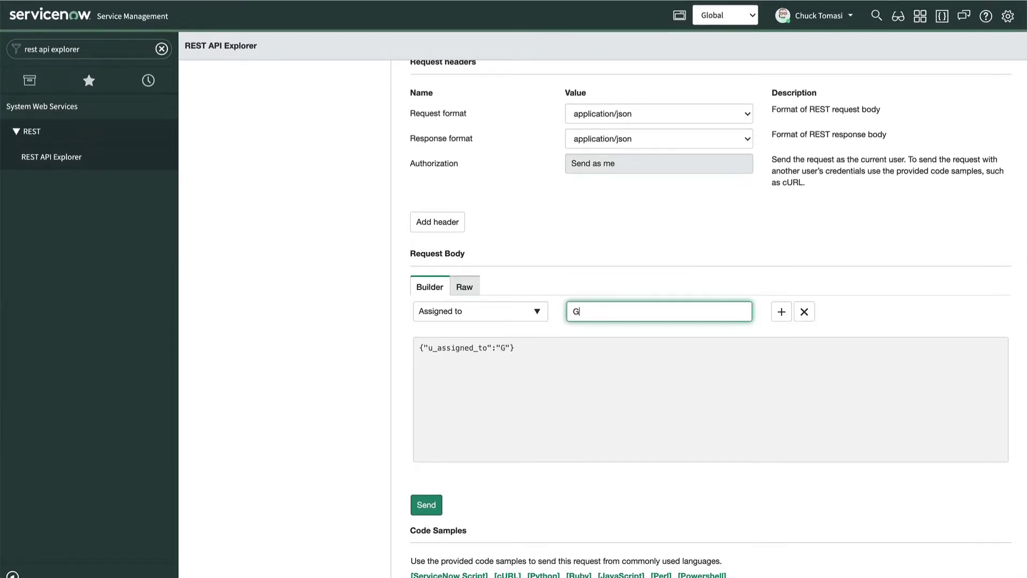
type("eorge Washington")
left_click(782, 311)
left_click(504, 335)
type("Insta")
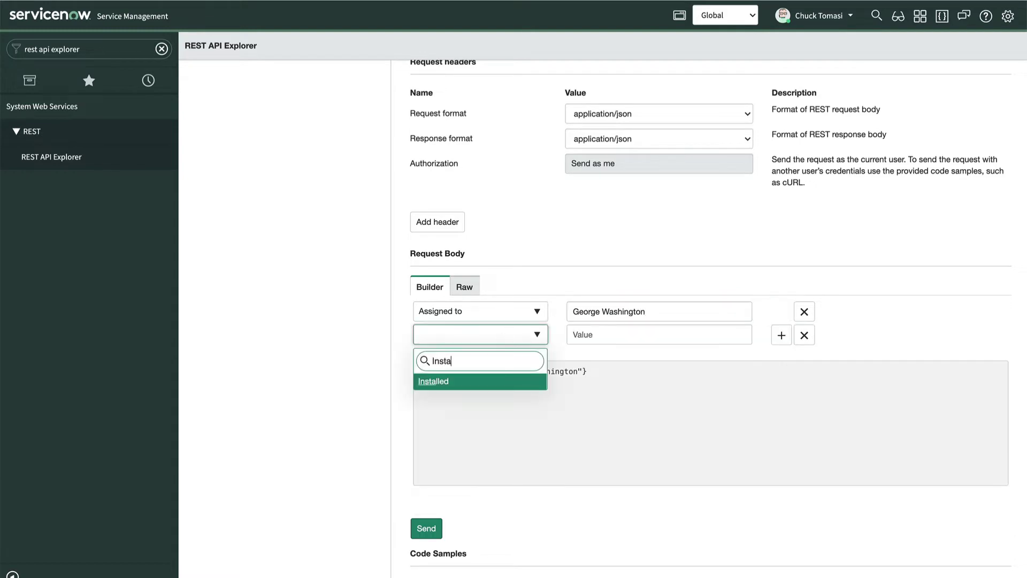
key("Return")
key("Tab")
type("2021-09-21 ")
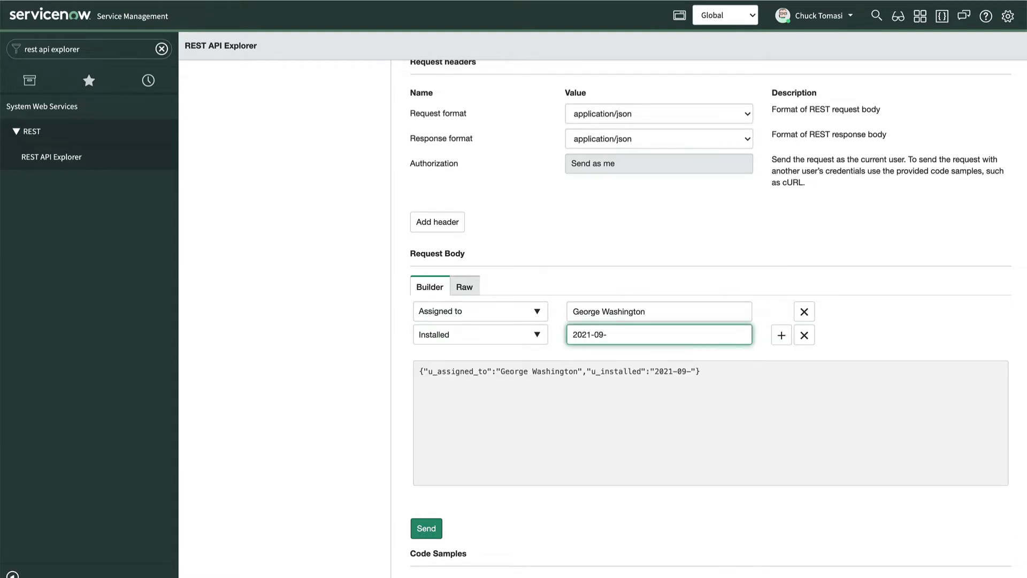
type("09:00:00")
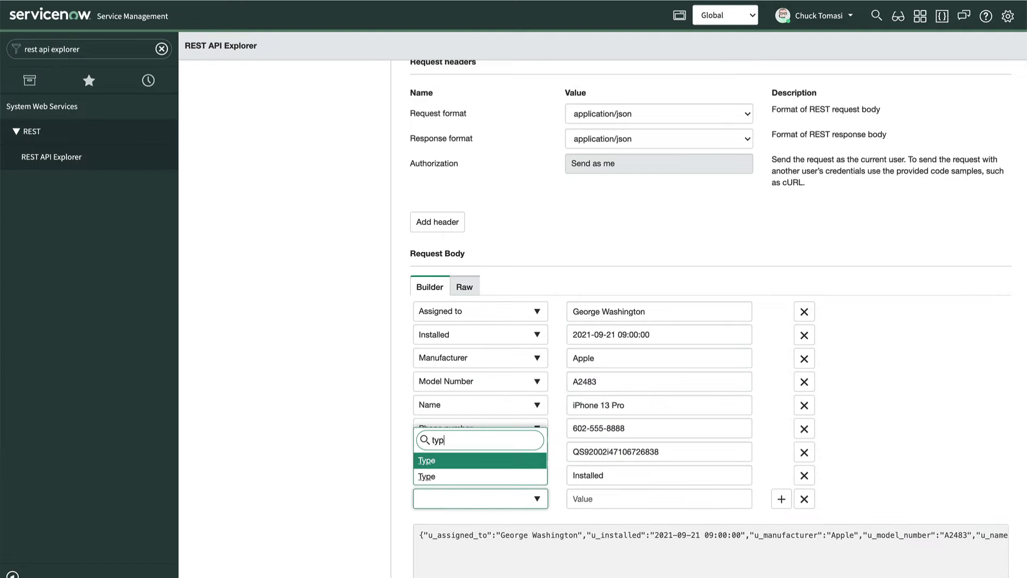
- Add a Type field with the value Mobile phone
type("e")
key("Return")
key("Tab")
type("Mobile phone")
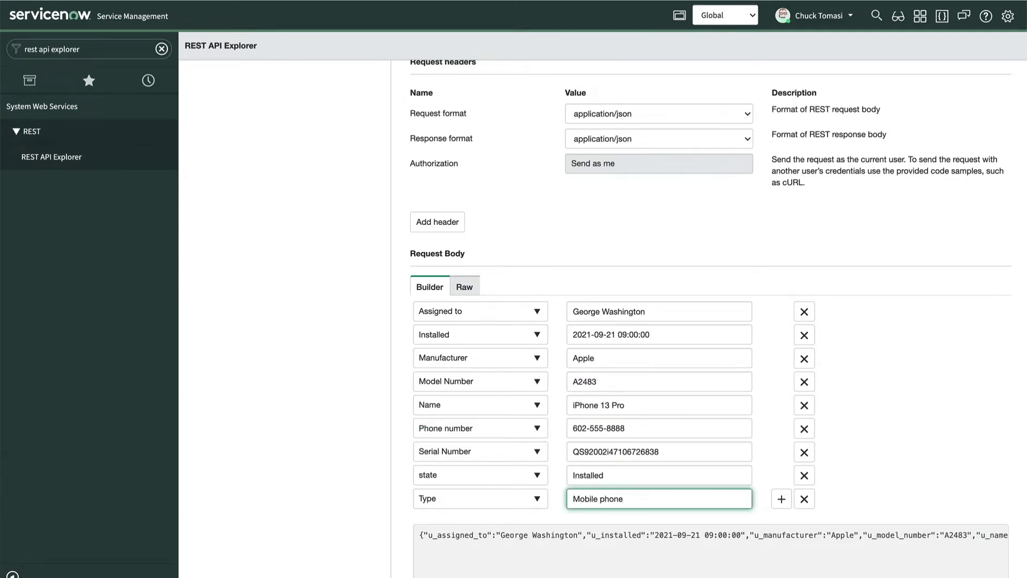
scroll(563, 515, "down", 5)
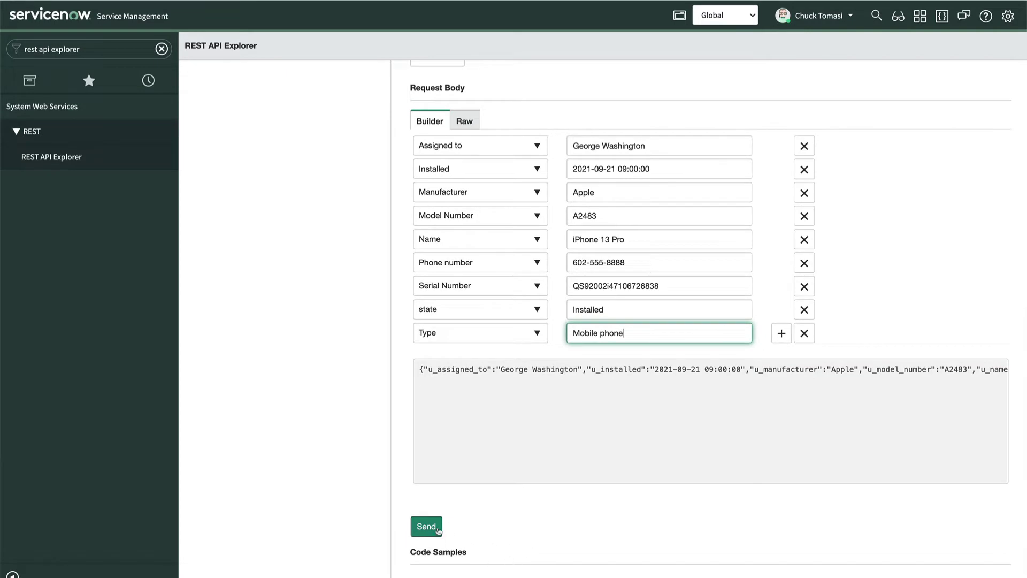
- Send and confirm the import request, then select the whole 201 Created response JSON
left_click(435, 528)
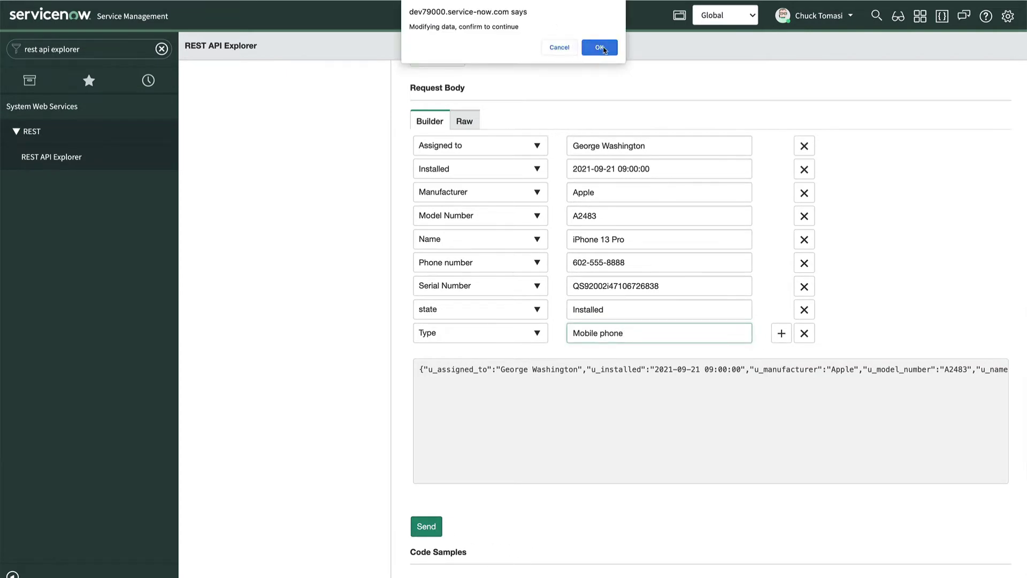
left_click(599, 48)
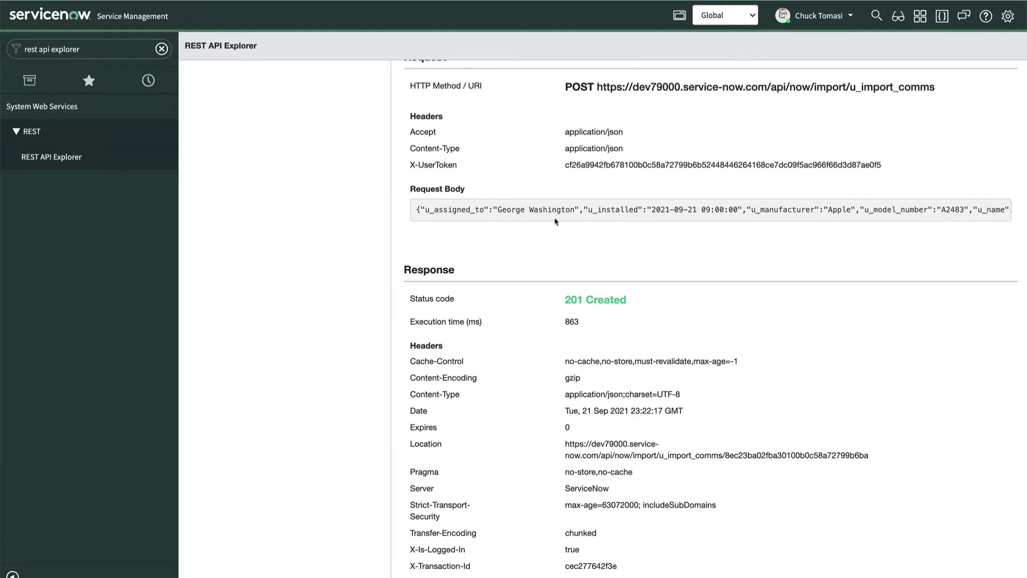
scroll(555, 221, "down", 5)
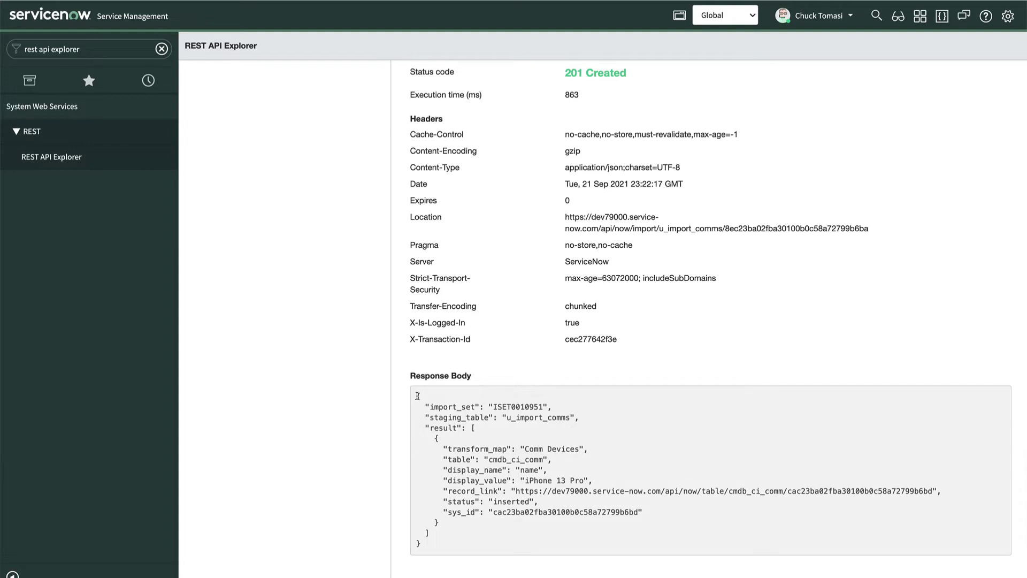
left_click_drag(417, 396, 428, 543)
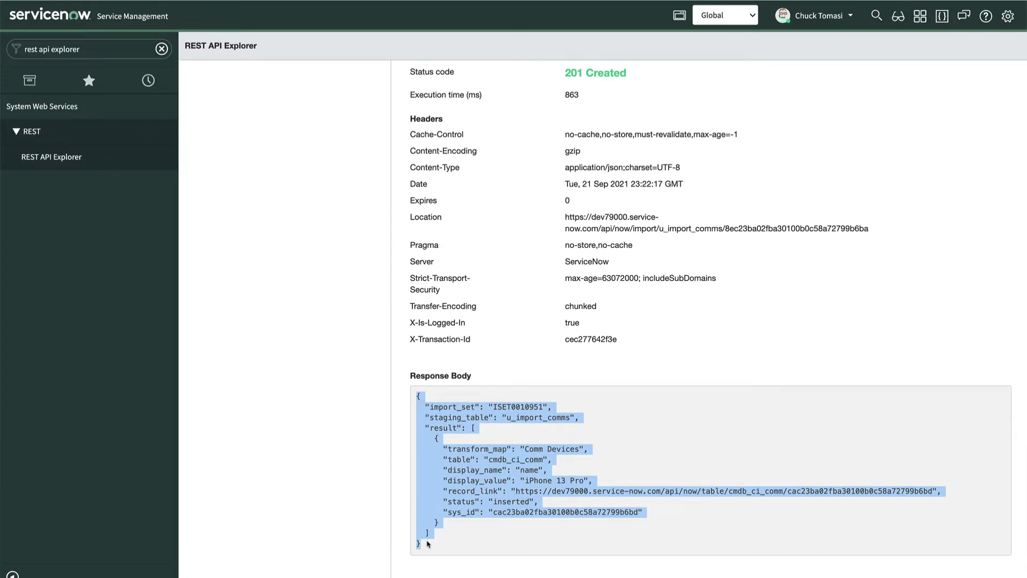
- Copy the import response JSON into the VS Code editor and go back to the browser
key("super+c")
key("super+Tab")
key("super+v")
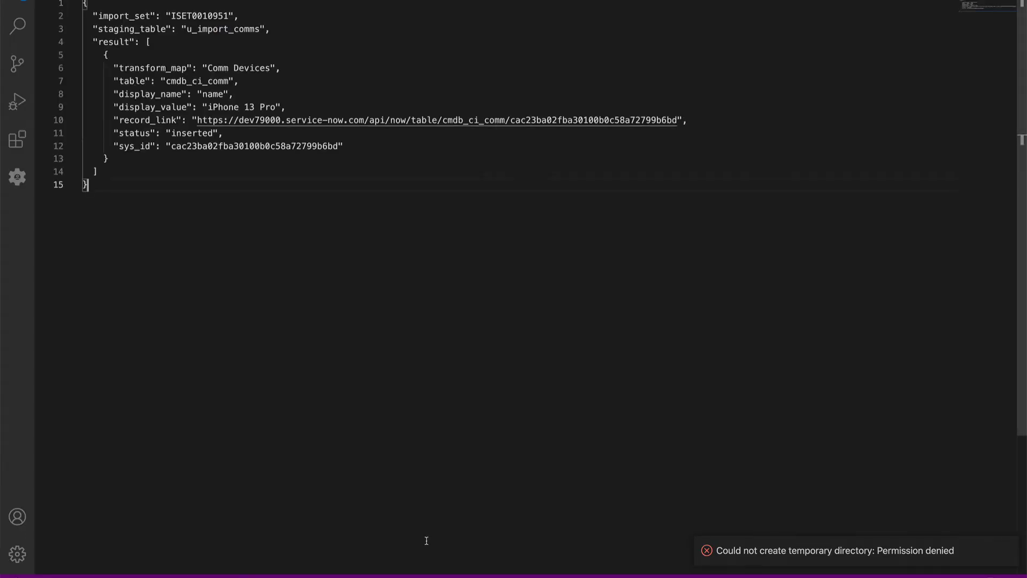
key("super+Tab")
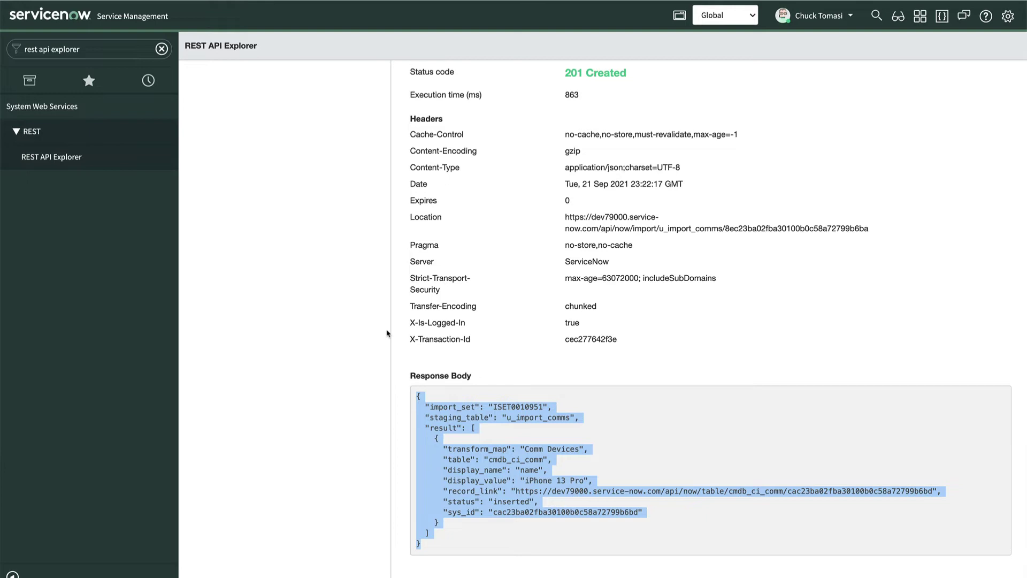
scroll(387, 333, "up", 5)
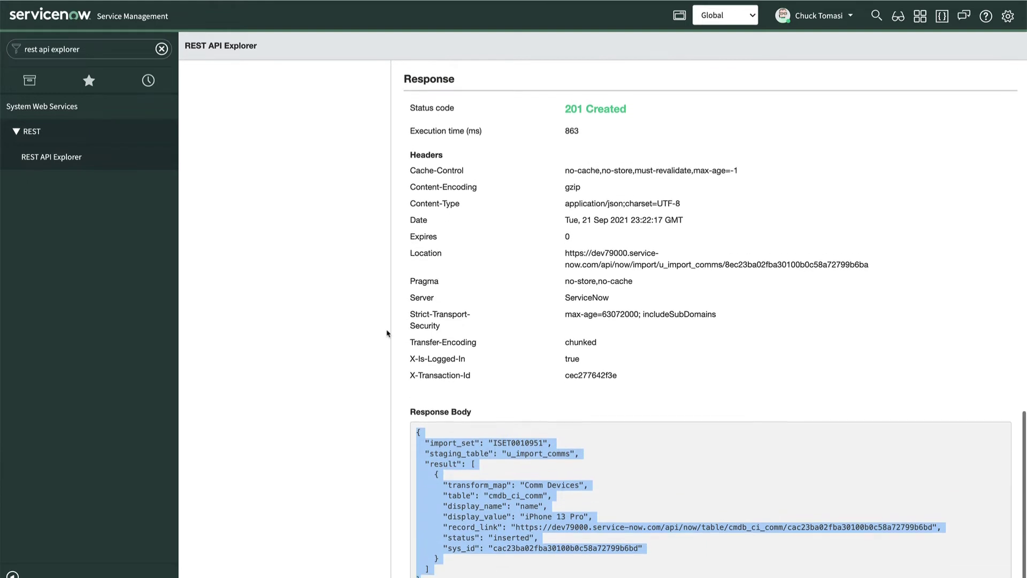
scroll(387, 333, "up", 3)
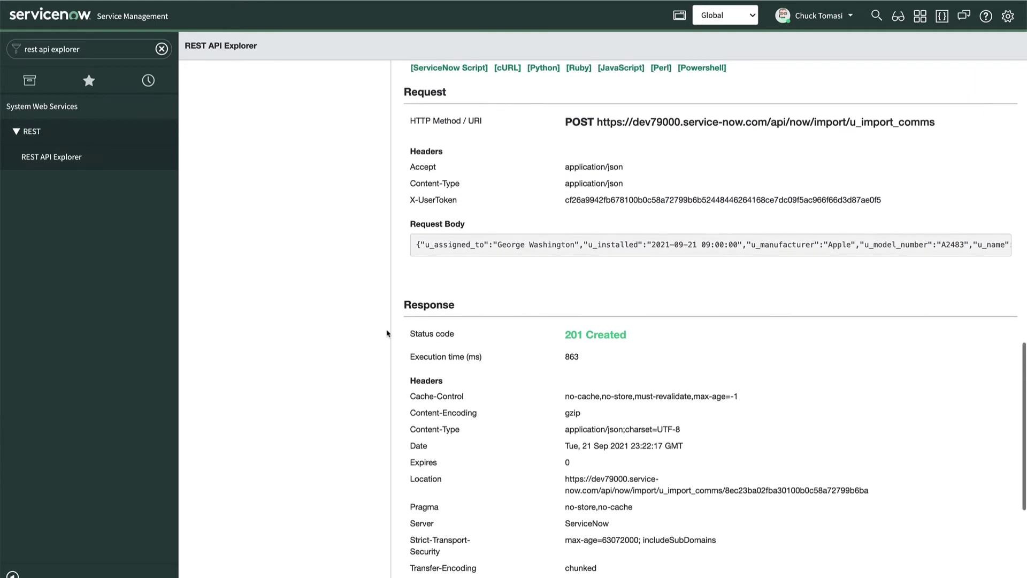
scroll(387, 333, "up", 1)
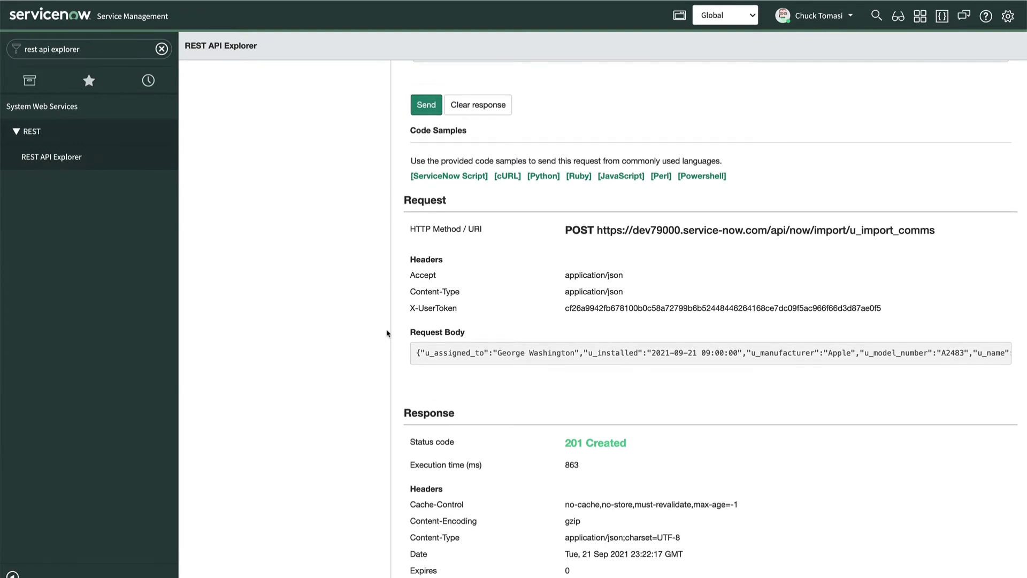
scroll(388, 333, "up", 7)
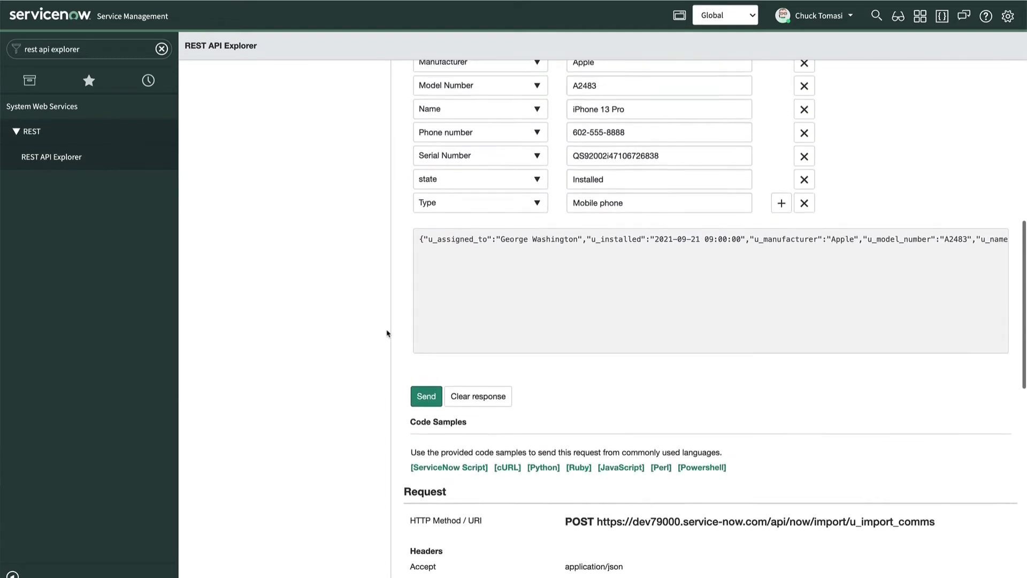
- Open the Import Set API's 'Insert Multiple Records from same request (POST)' endpoint
scroll(388, 333, "up", 10)
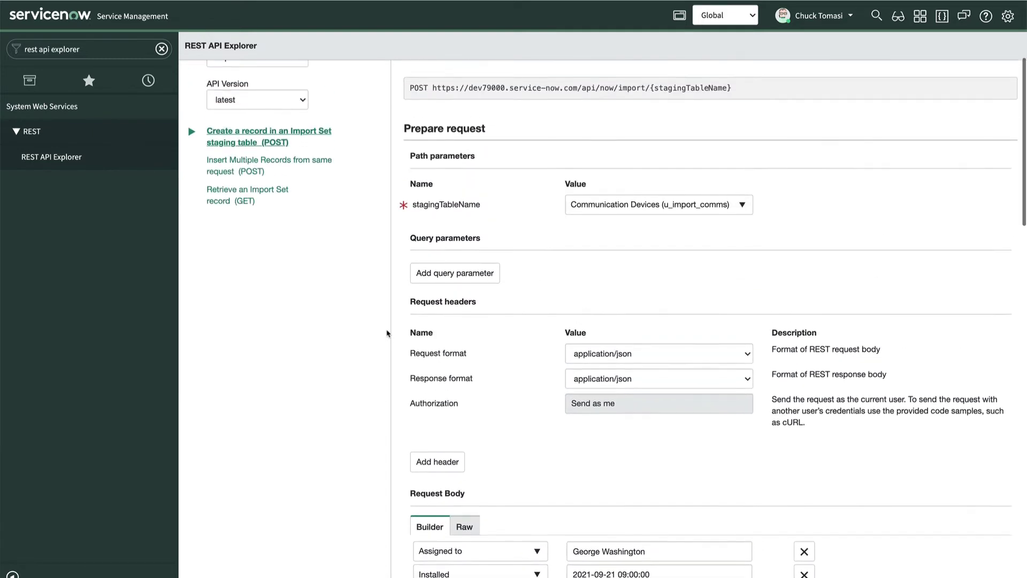
scroll(387, 334, "up", 2)
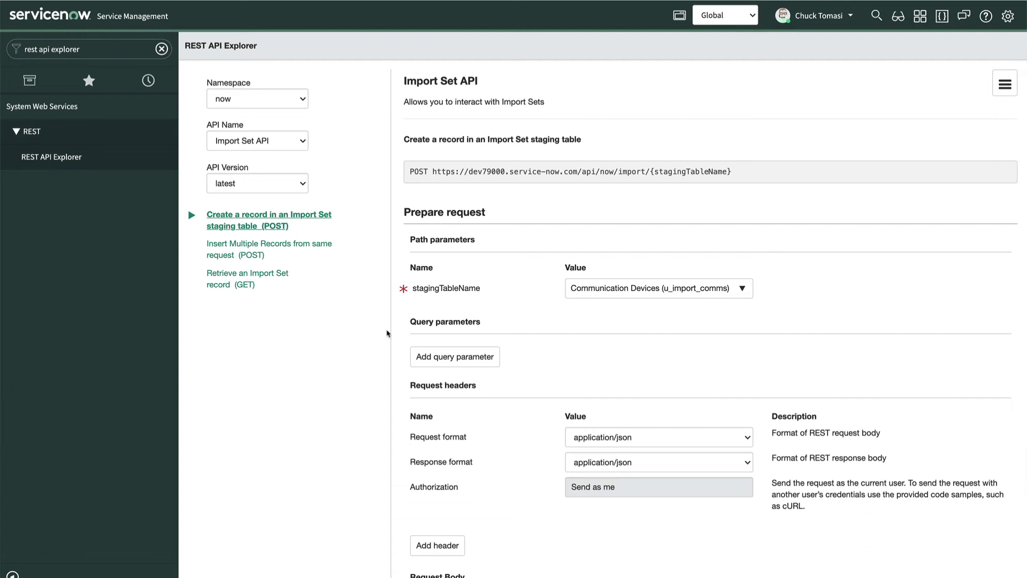
left_click(315, 245)
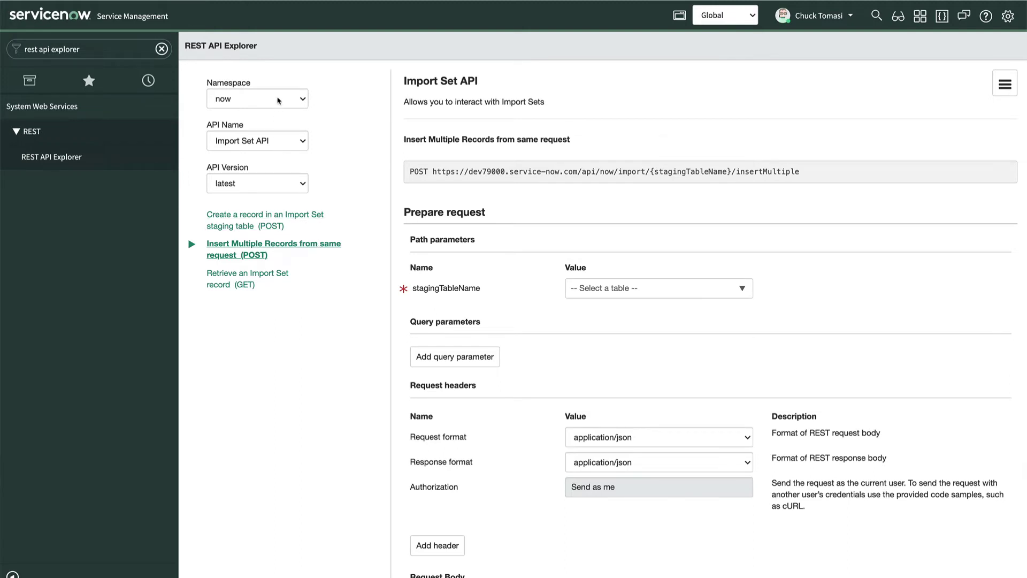
- Switch to the Attachment API's 'Upload an attachment from a binary request (POST)' endpoint
left_click(275, 144)
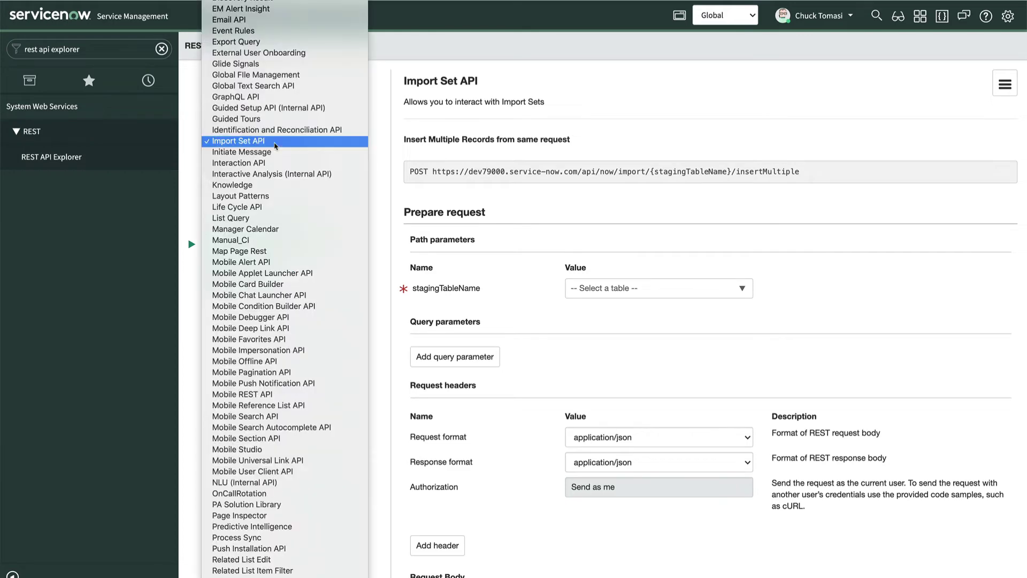
scroll(275, 145, "up", 8)
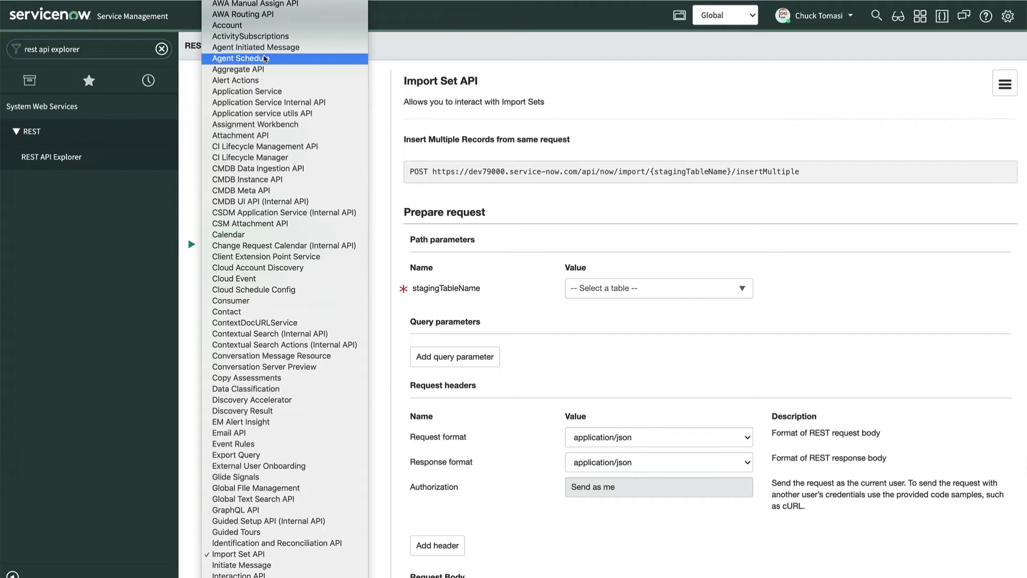
left_click(254, 136)
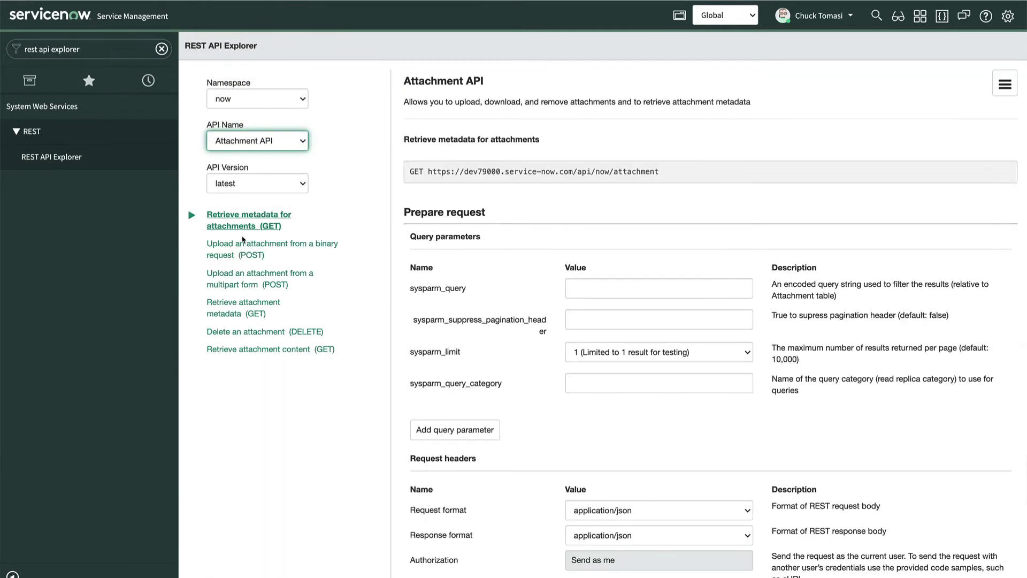
left_click(242, 246)
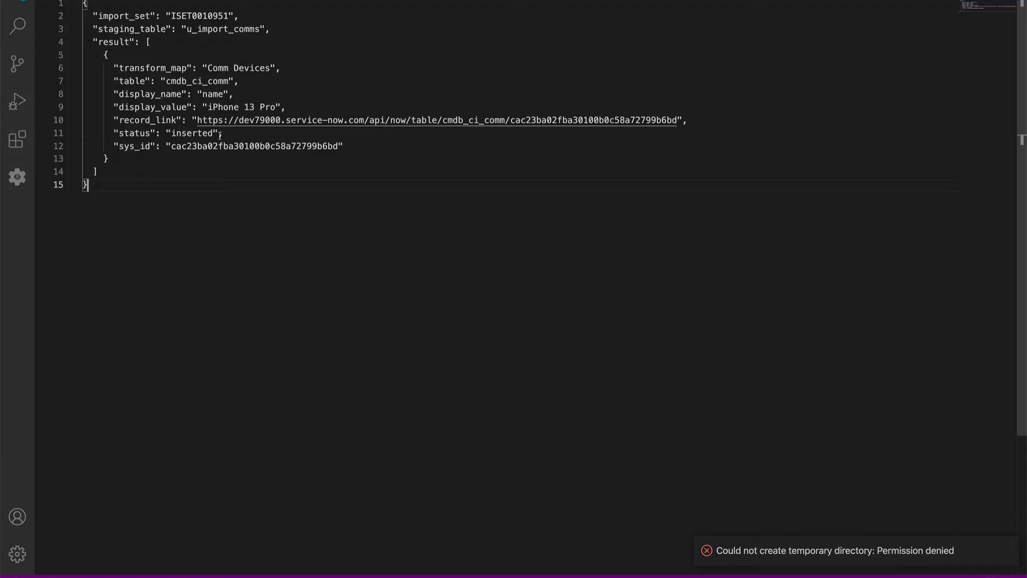
- Copy cmdb_ci_comm from the saved JSON into the table_name field
double_click(212, 81)
key("super+Tab")
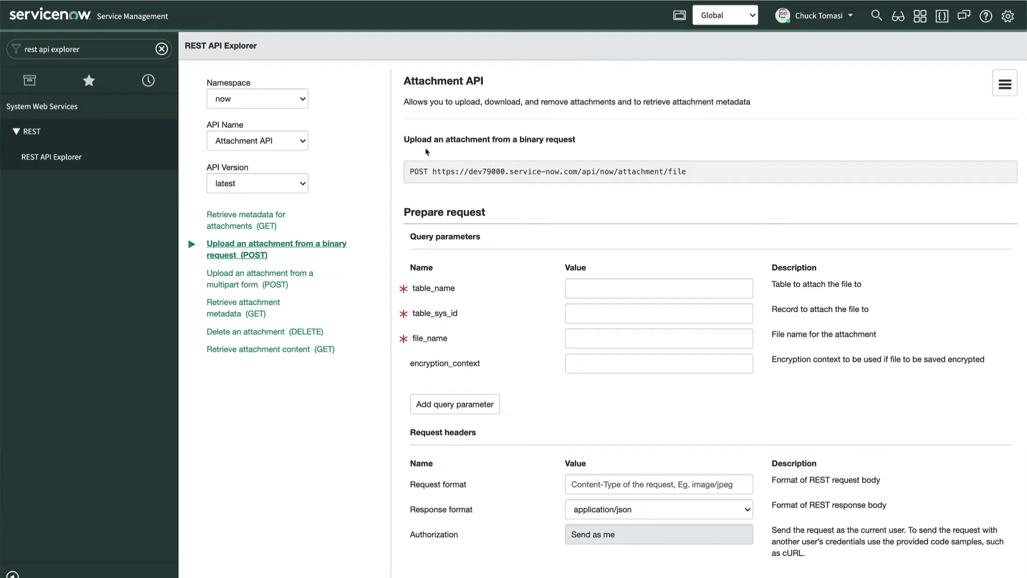
left_click(594, 295)
key("super+v")
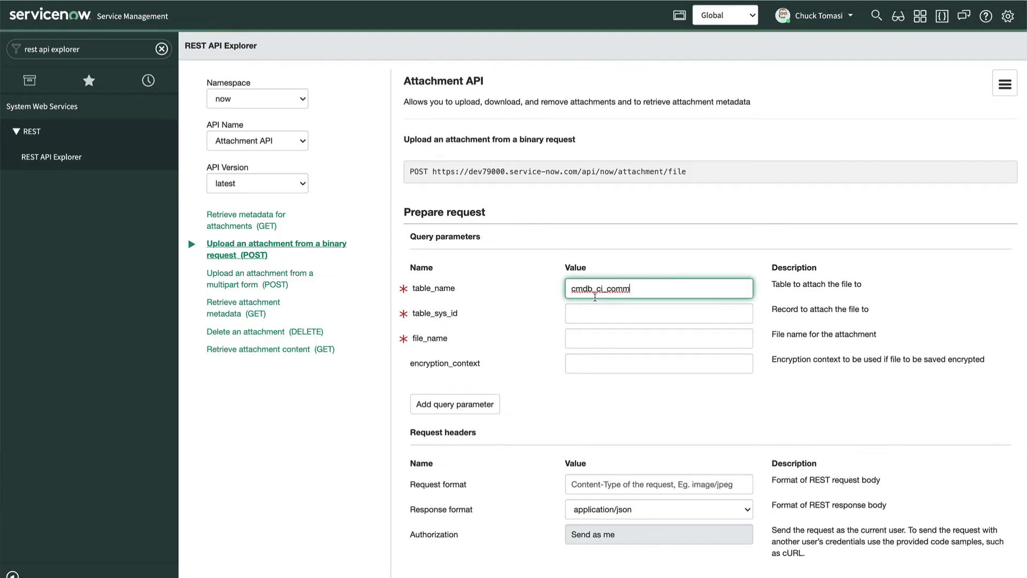
- Paste the iPhone record's sys_id into table_sys_id and set file_name to Cell Phone Agreement.pdf
key("super+Tab")
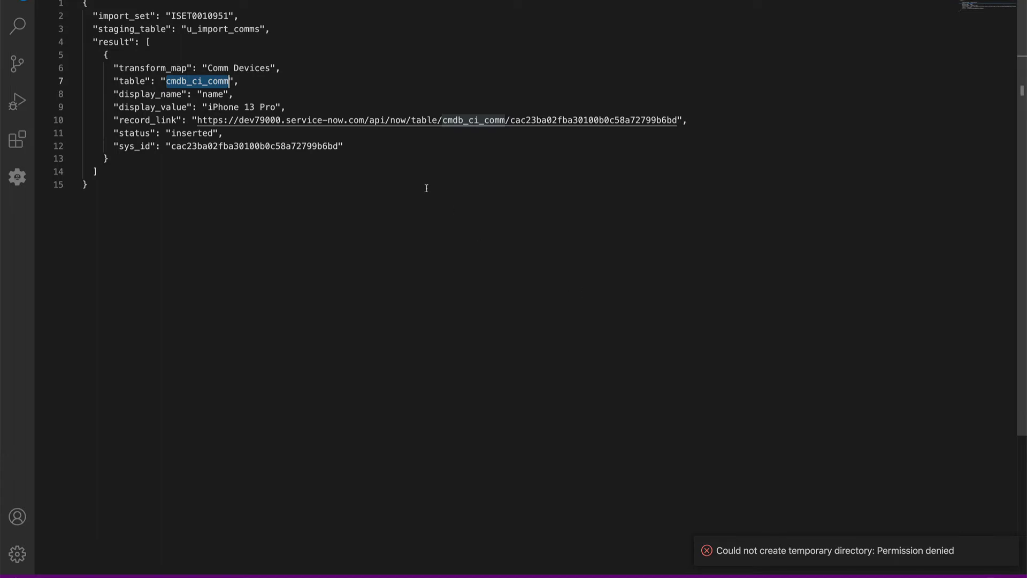
double_click(262, 146)
key("super+Tab")
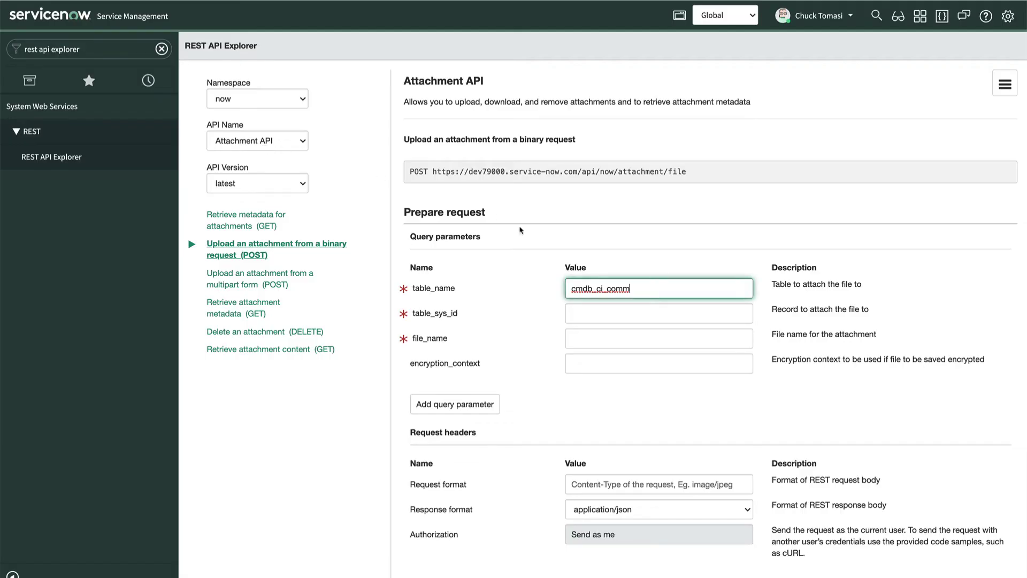
left_click(577, 315)
key("super+v")
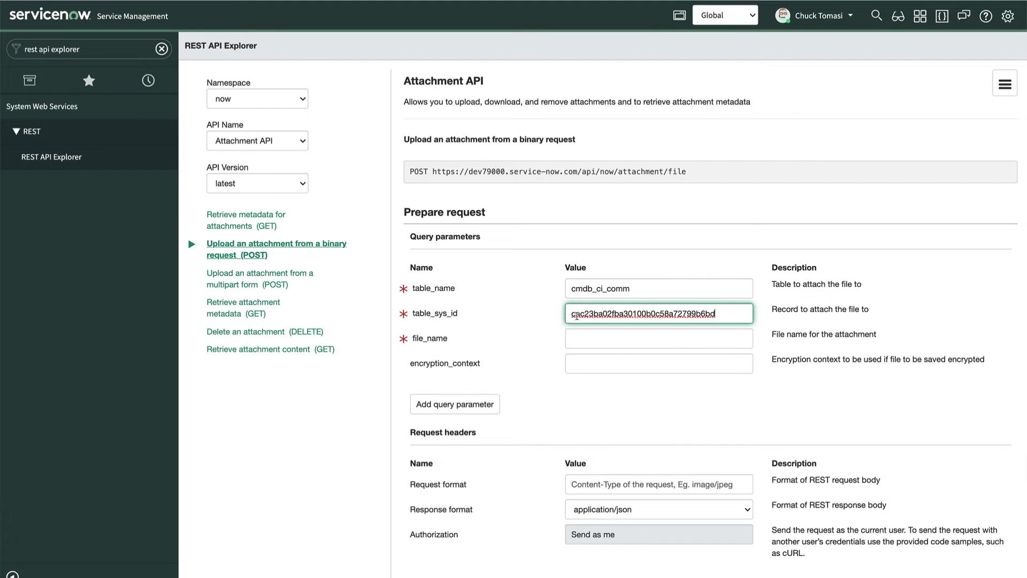
left_click(592, 338)
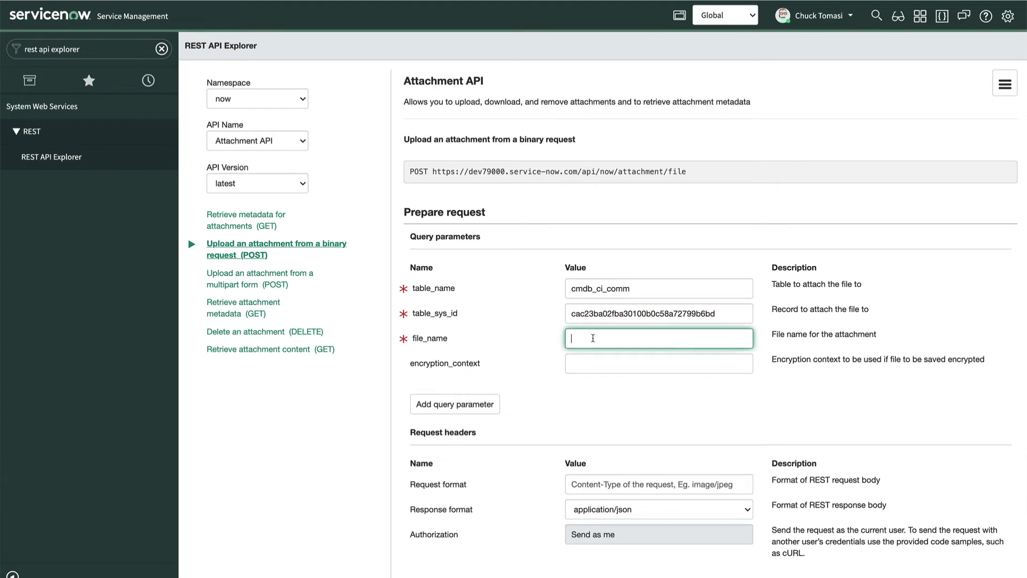
type("Cell Phone Agreement.pdf")
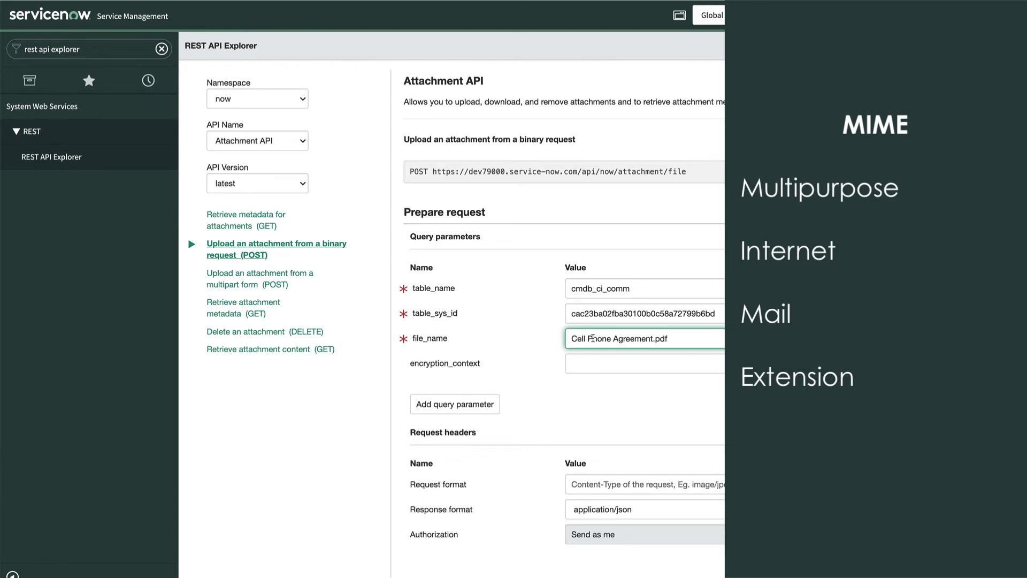
- Set the Request format to application/pdf
scroll(592, 339, "down", 5)
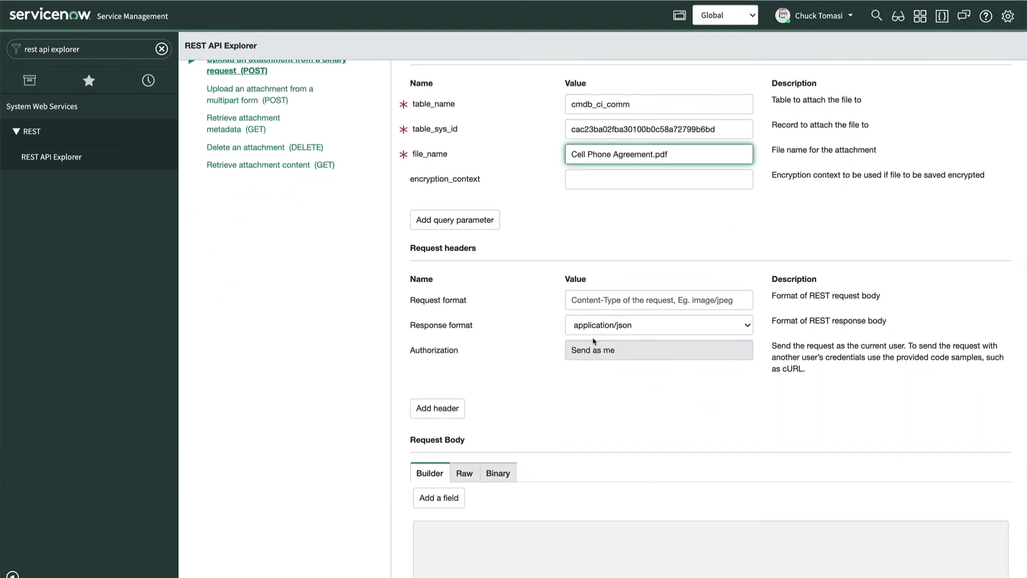
scroll(593, 341, "down", 2)
scroll(593, 340, "down", 4)
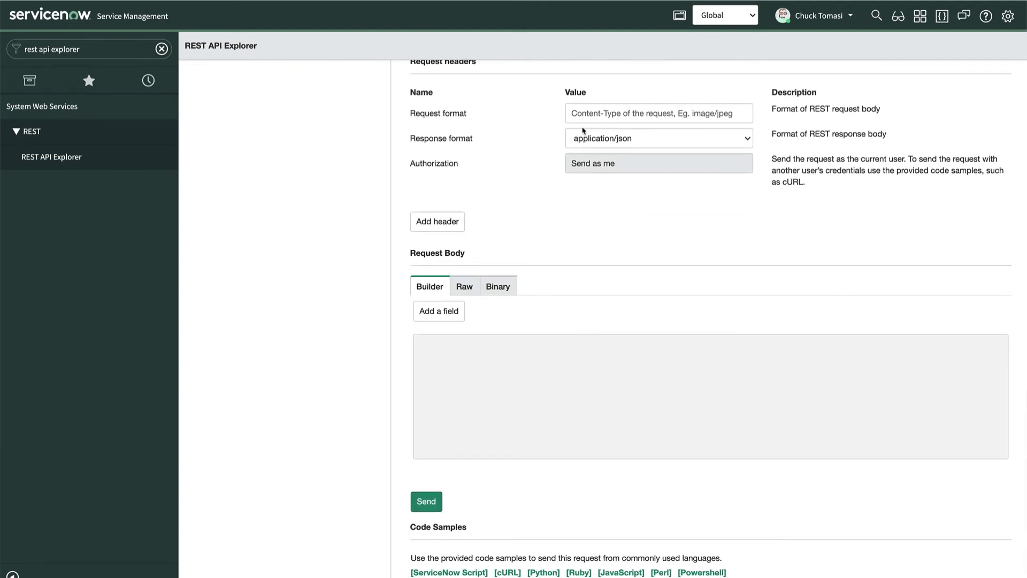
left_click(593, 112)
type("a")
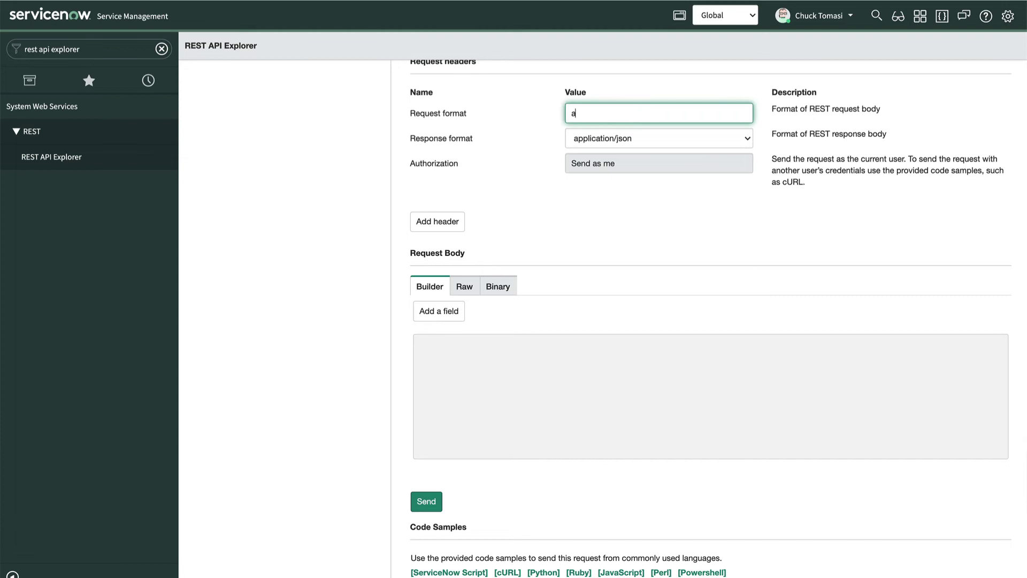
type("pplication/pdf")
- Attach Cell Phone Agreement.pdf as the Binary request body and send the upload
left_click(500, 288)
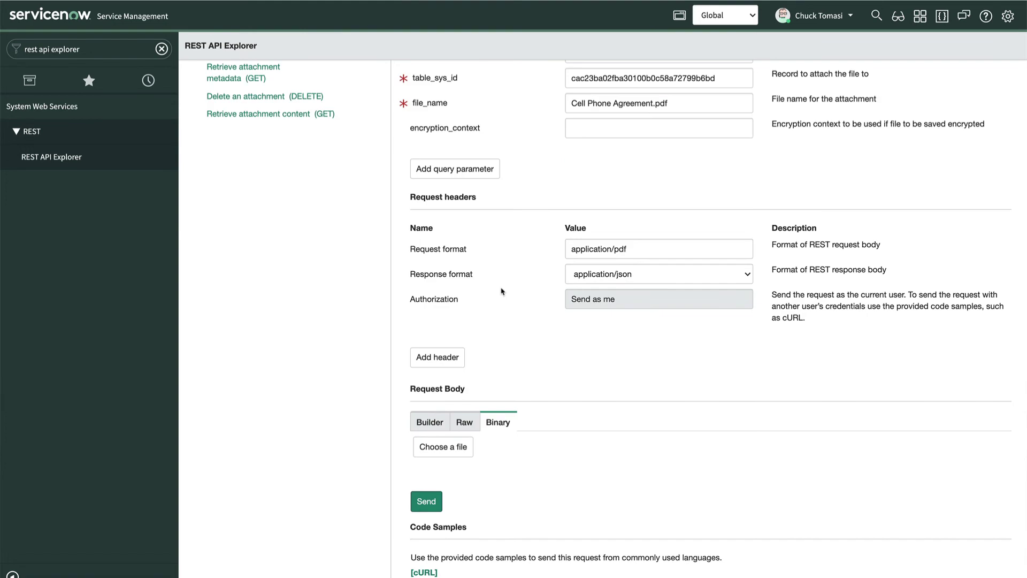
left_click(459, 448)
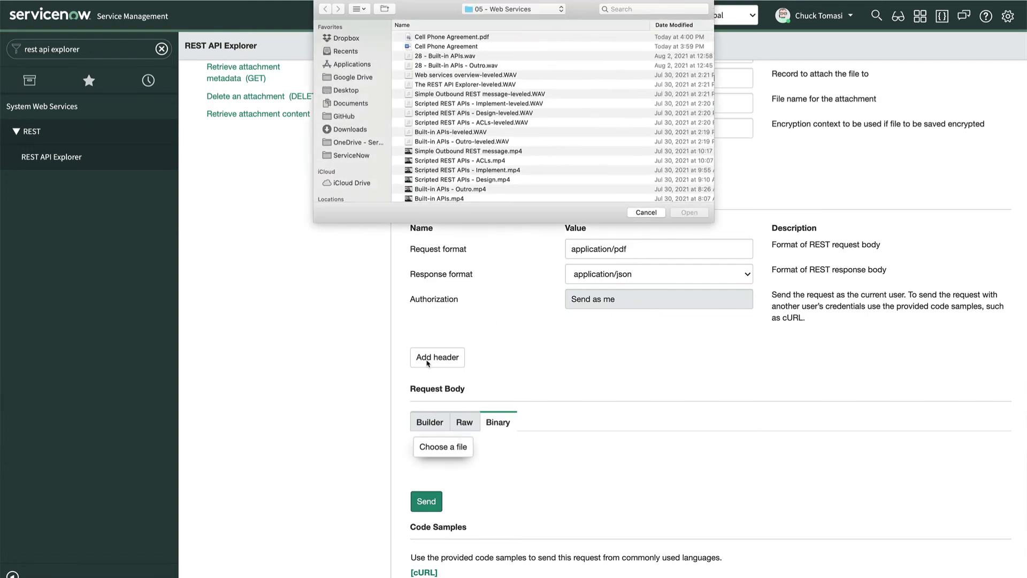
double_click(452, 36)
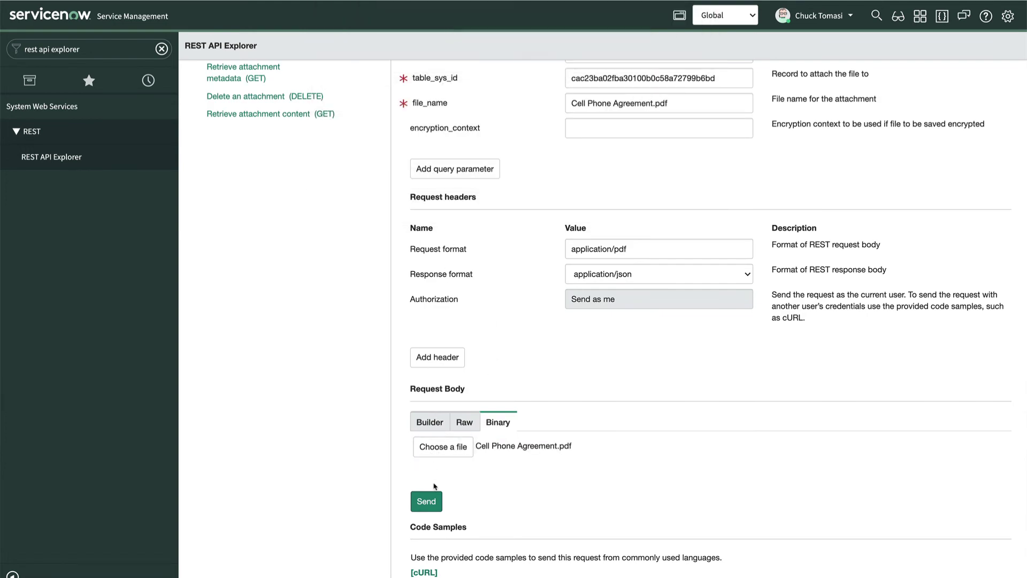
left_click(428, 501)
- Confirm the upload, review the 52410-byte application/pdf response, and filter the navigator for 'communication'
left_click(608, 47)
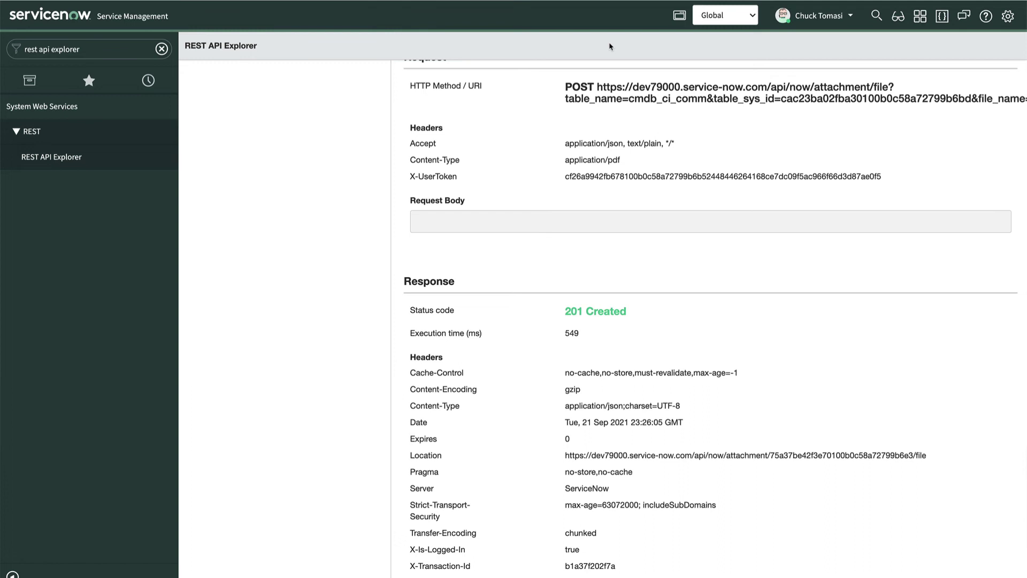
scroll(527, 291, "down", 5)
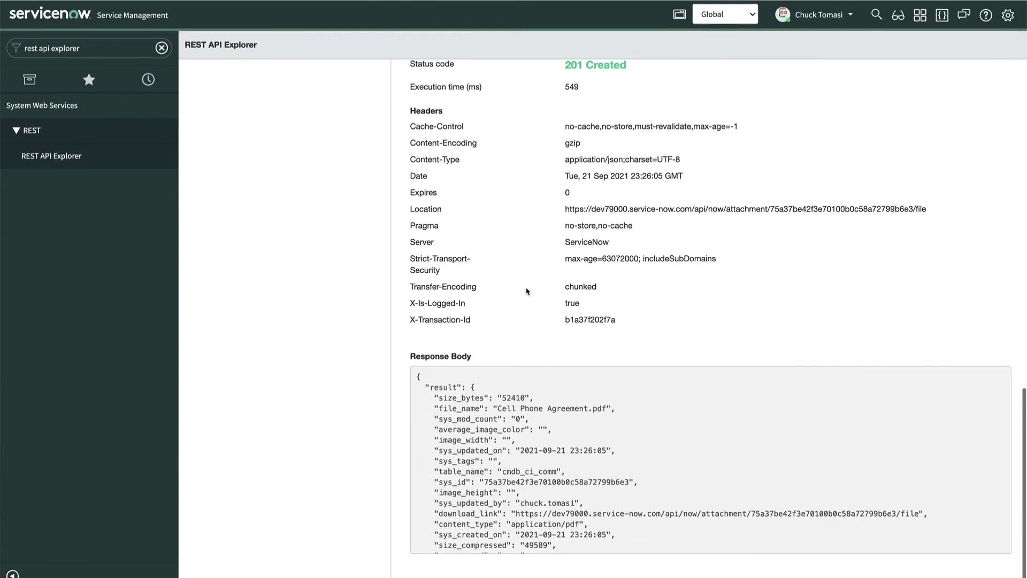
scroll(527, 460, "down", 3)
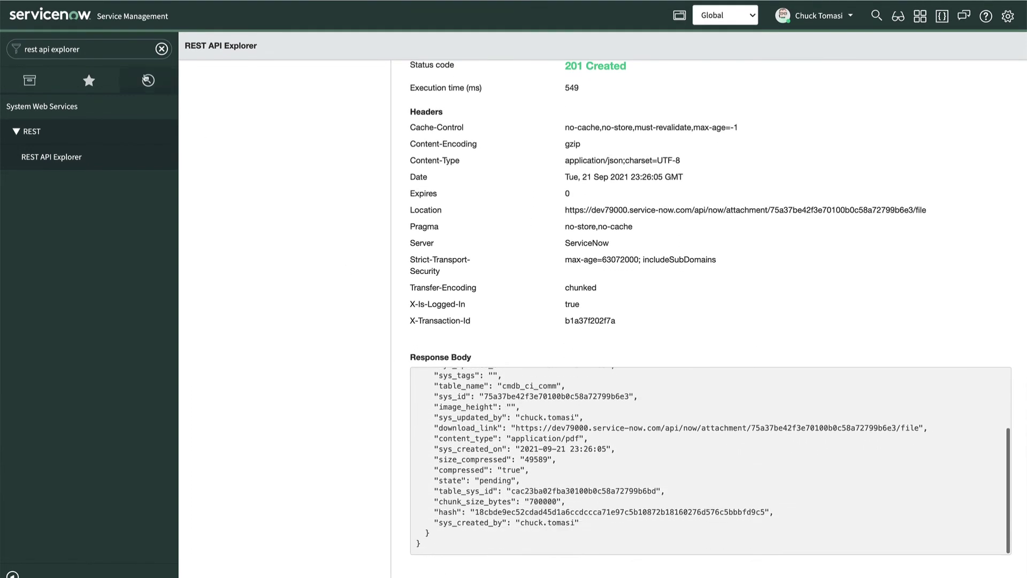
left_click(107, 49)
type("communication")
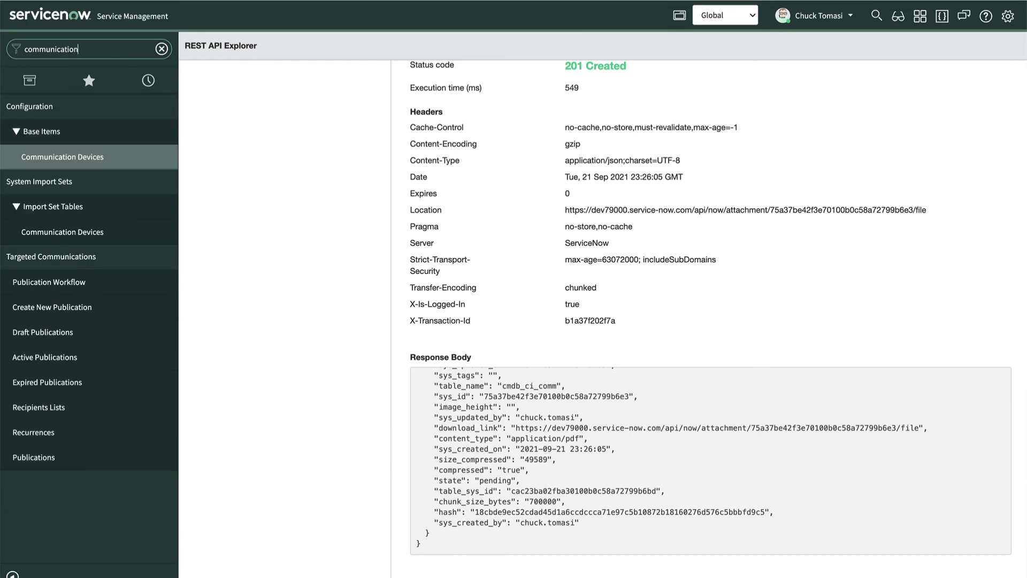
- Open the iPhone 13 Pro record from the Communication Devices list
left_click(72, 158)
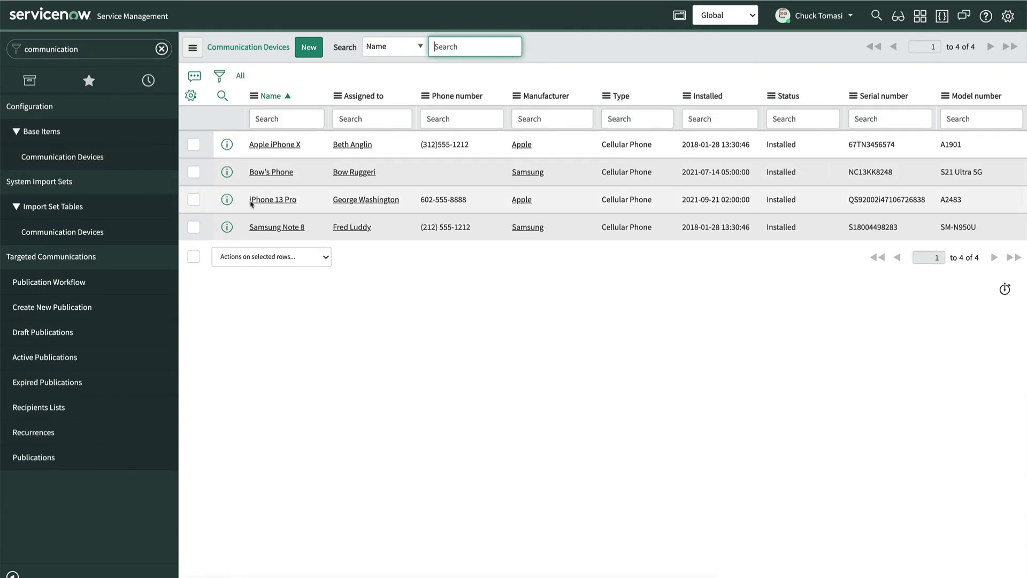
left_click(262, 200)
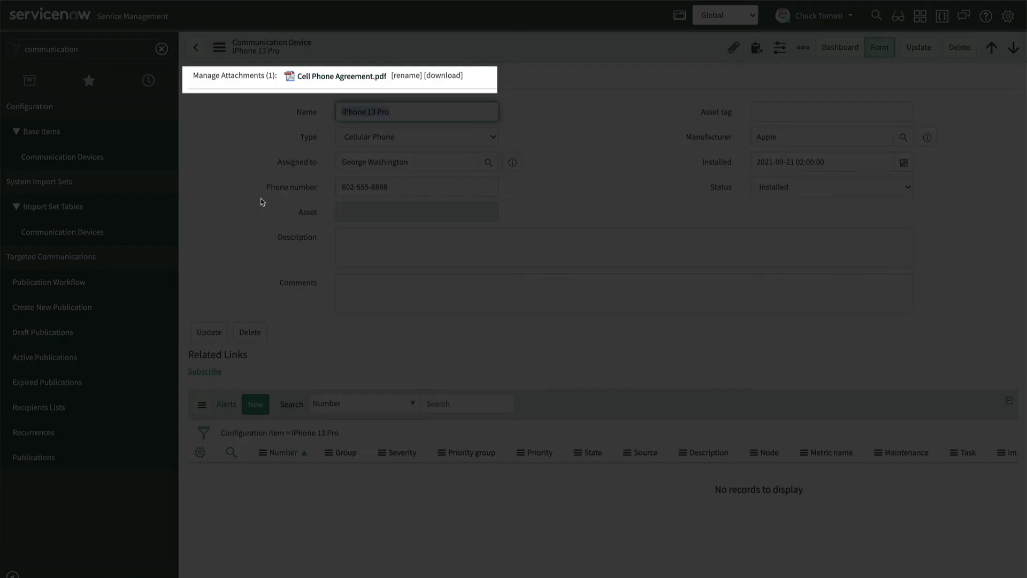